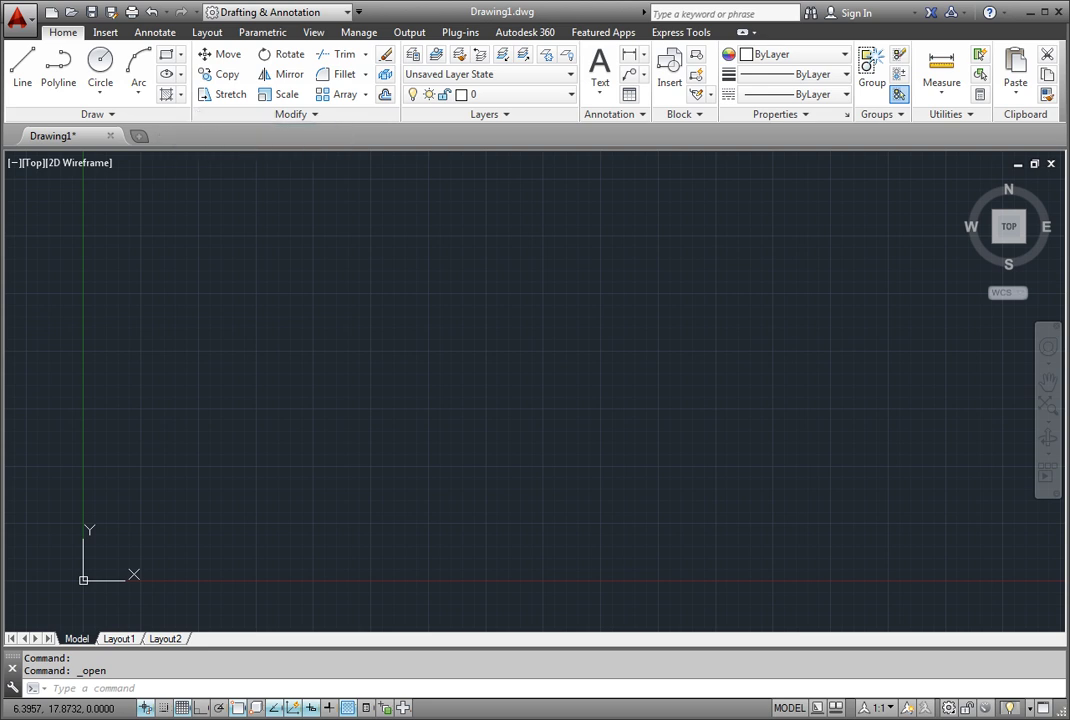
Open 3D House, Project 2, EDIT2013, Model_and_Layout_Tabs and the other selected drawings together
click(70, 12)
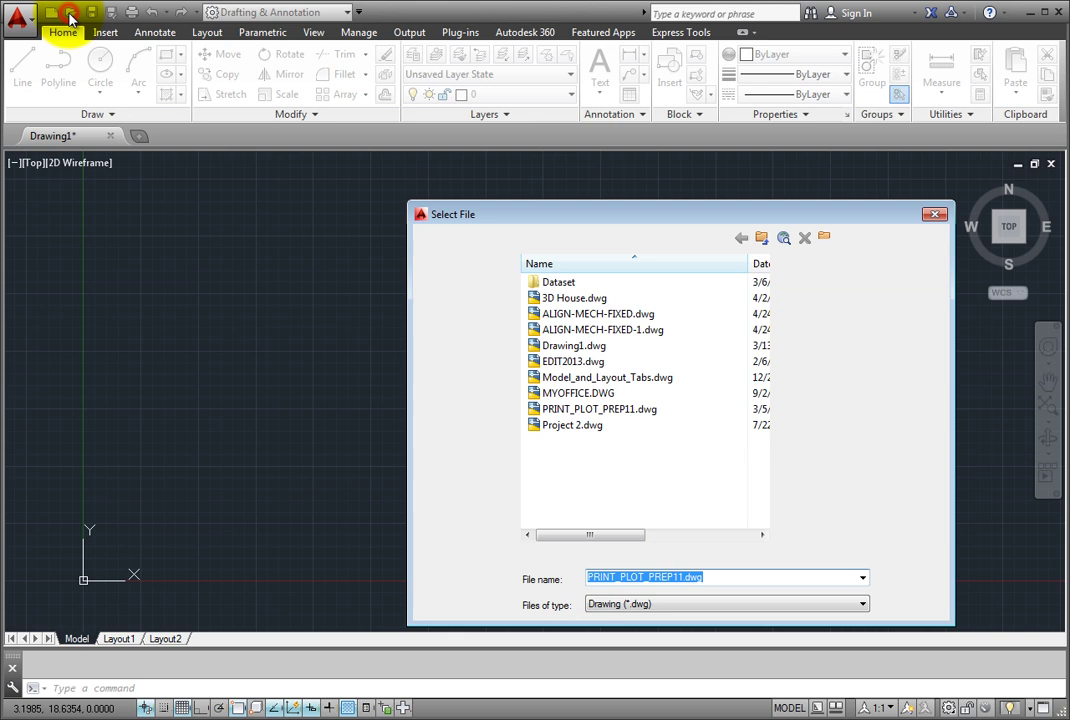
click(557, 298)
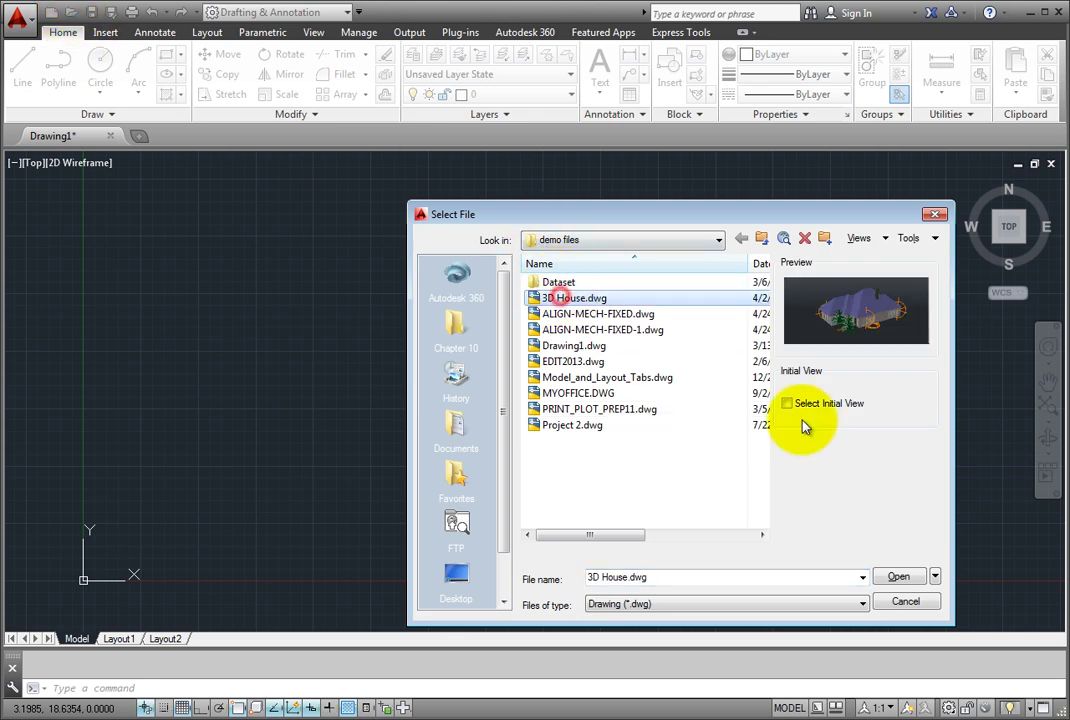
click(898, 577)
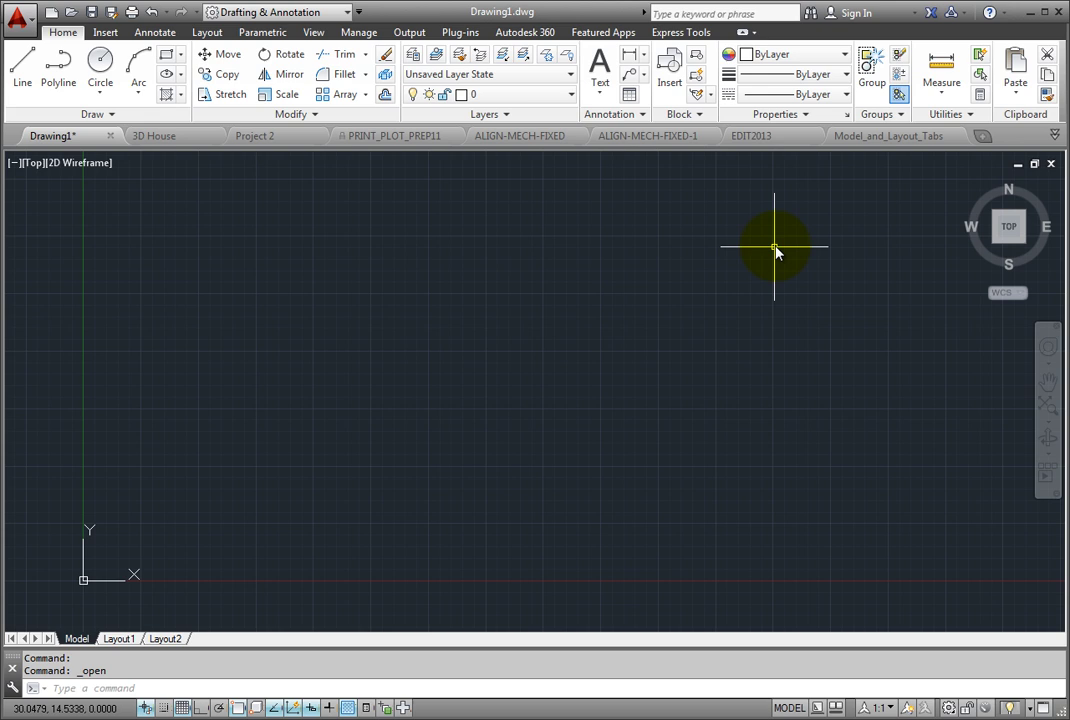
Move the Model_and_Layout_Tabs file tab right after Project 2 and display its floor plan
drag(880, 148, 610, 136)
drag(492, 118, 372, 128)
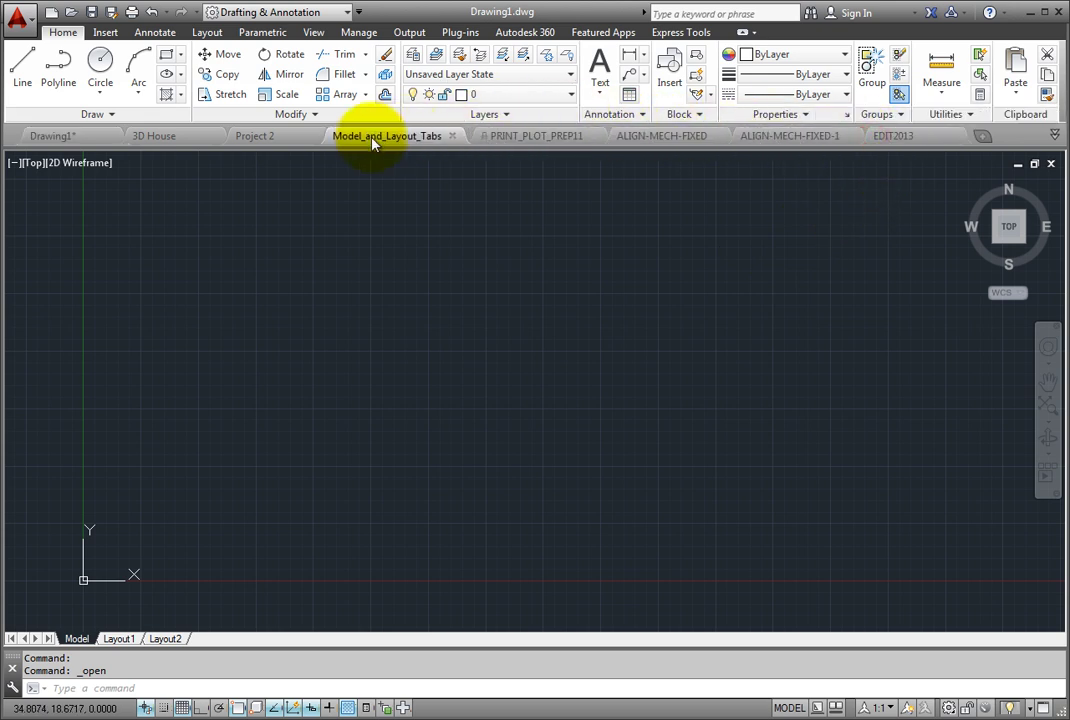
click(372, 128)
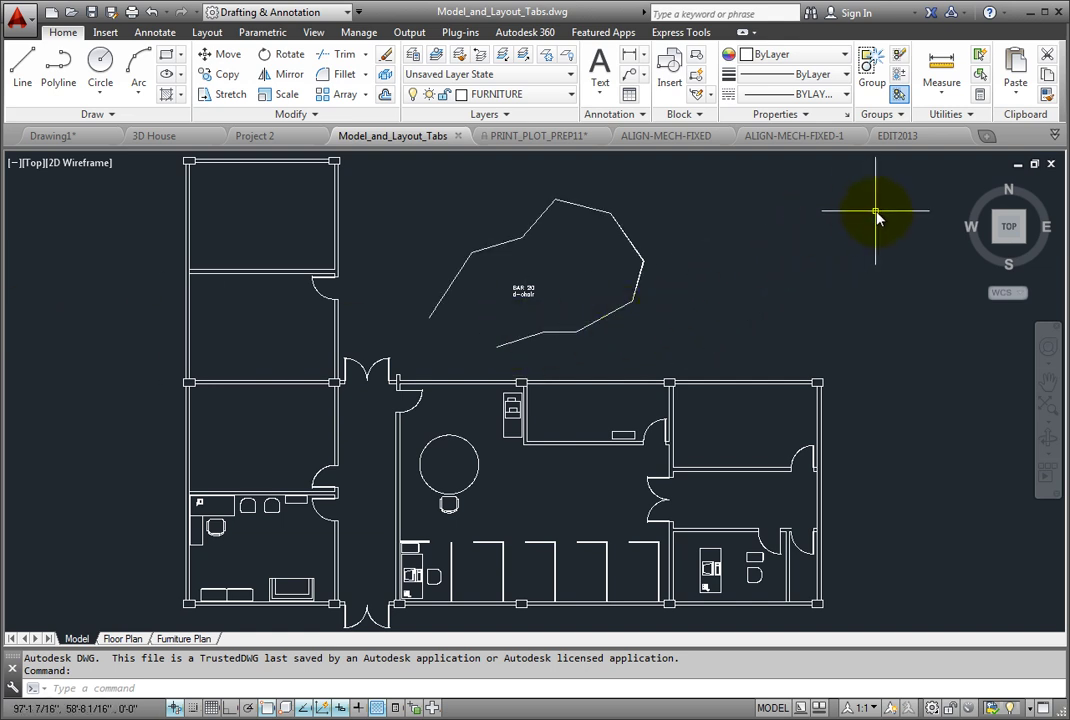
Switch to MYOFFICE from the tab overflow list, then back to the blank Drawing1
click(1055, 136)
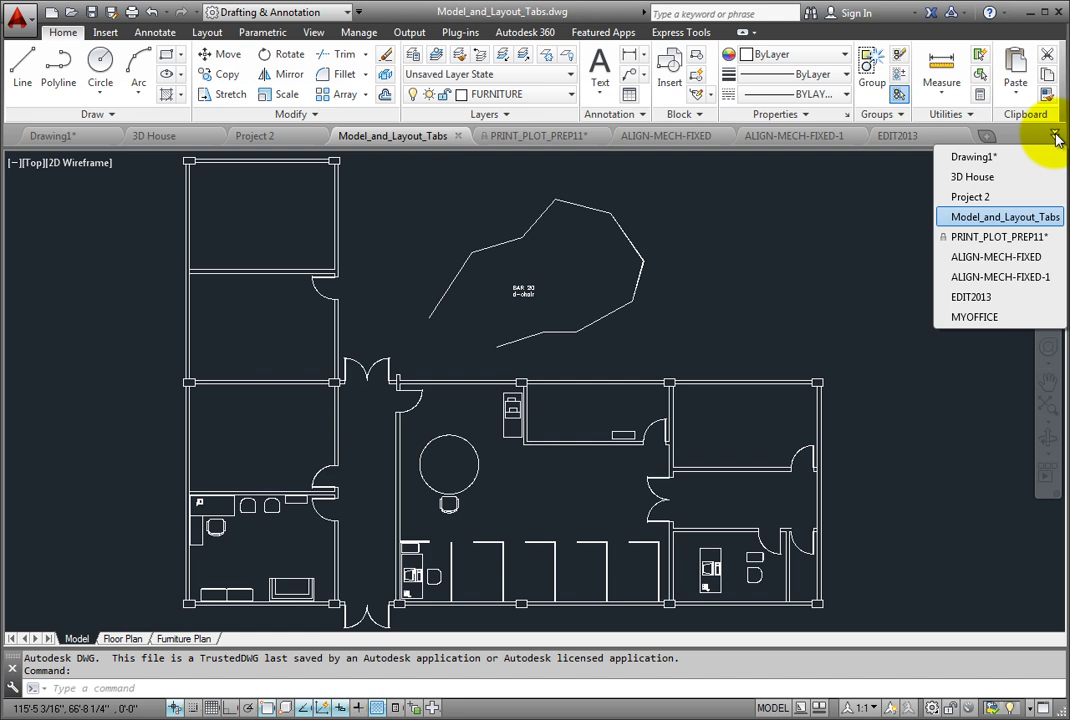
click(1030, 316)
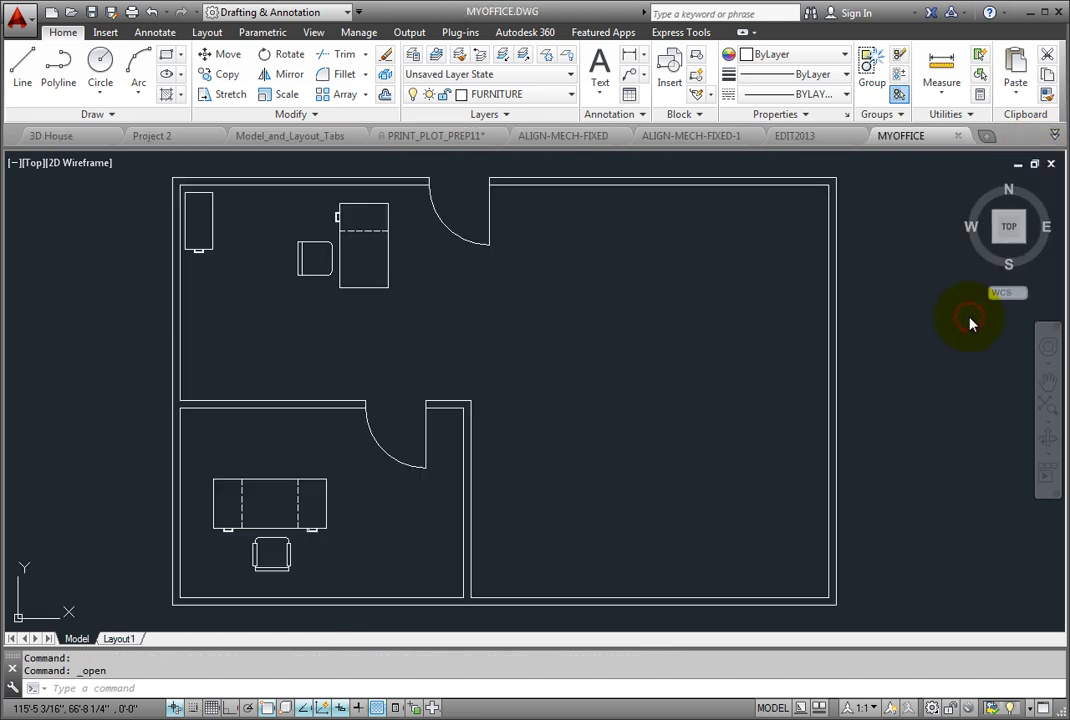
click(1055, 135)
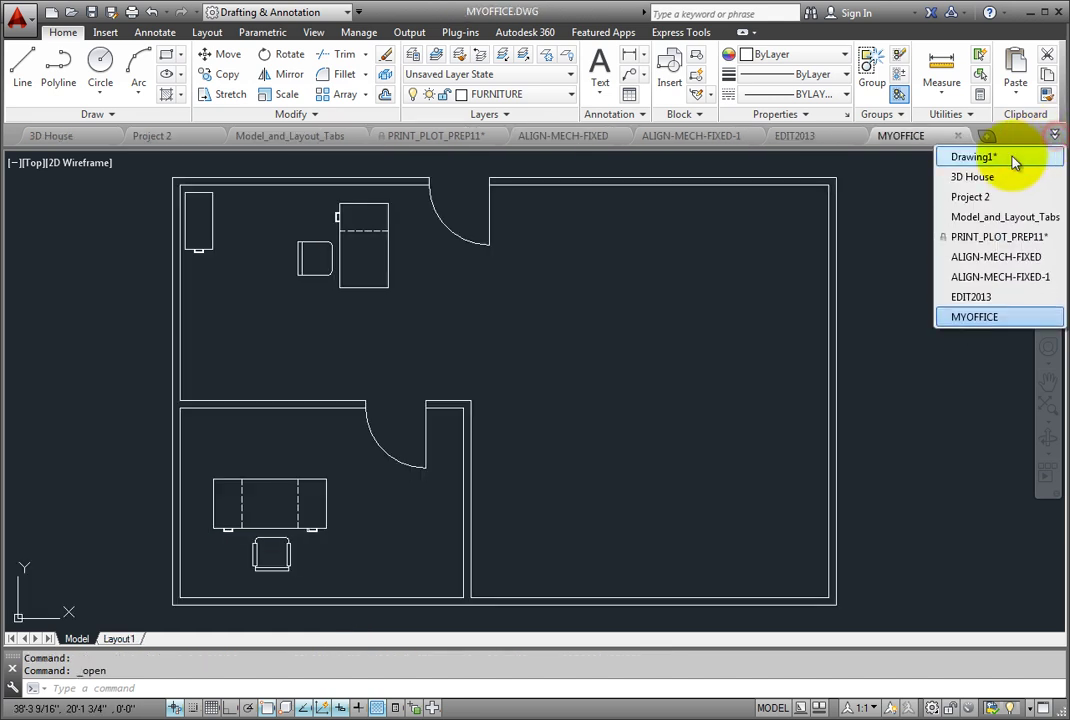
click(980, 158)
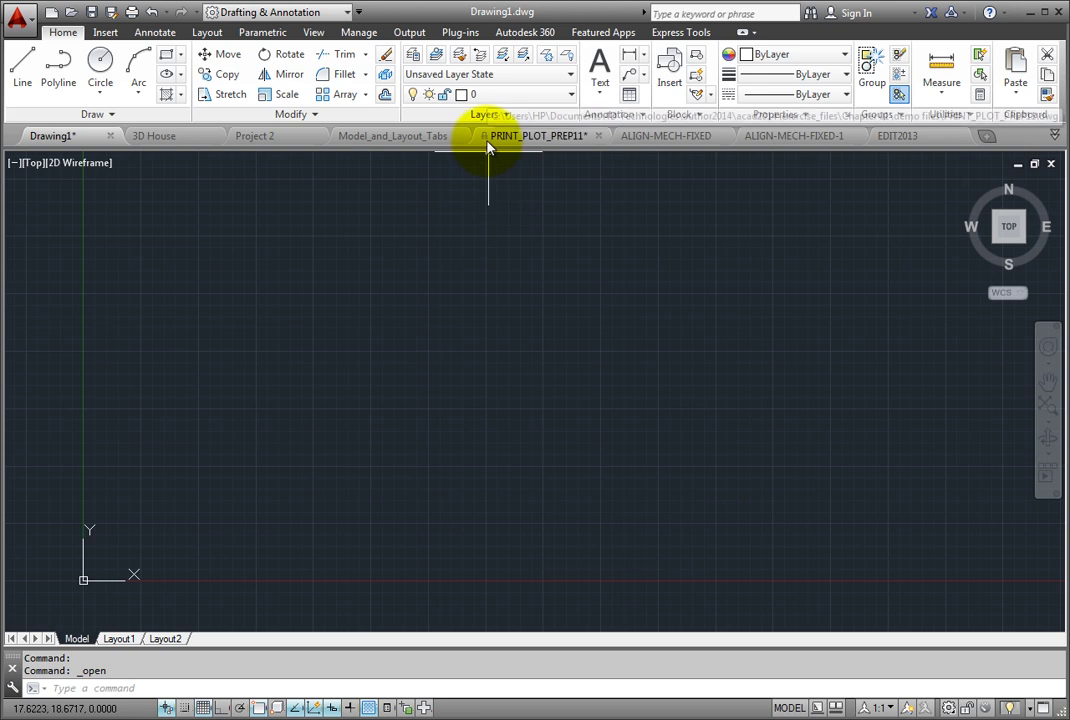
mouse_move(487, 149)
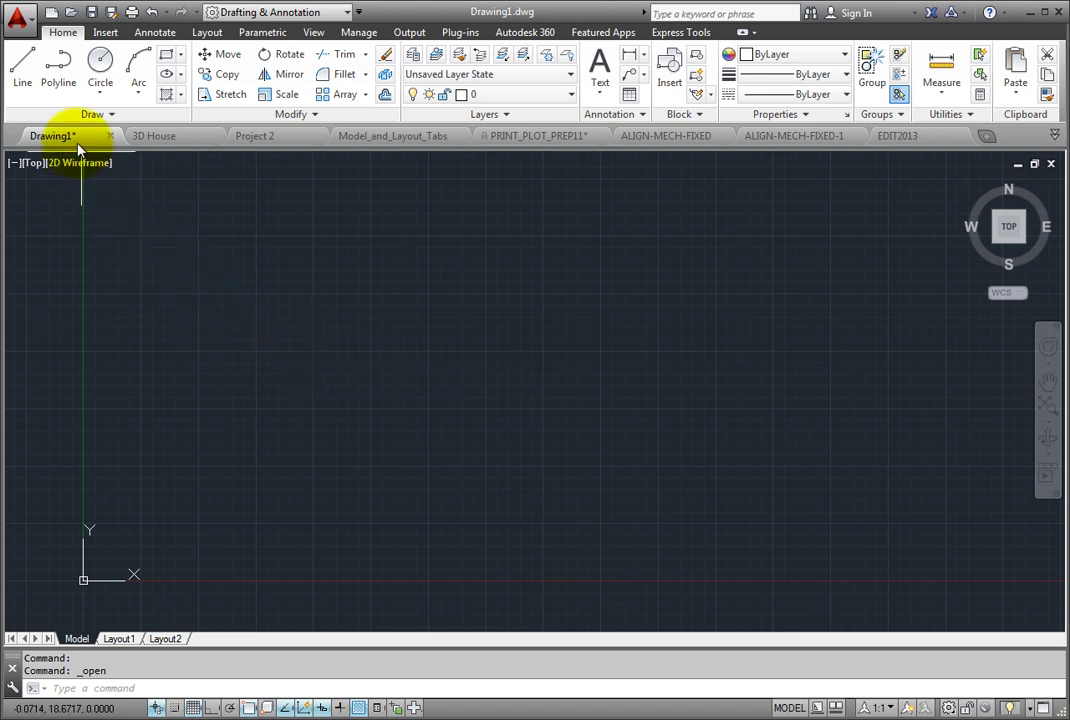
mouse_move(77, 145)
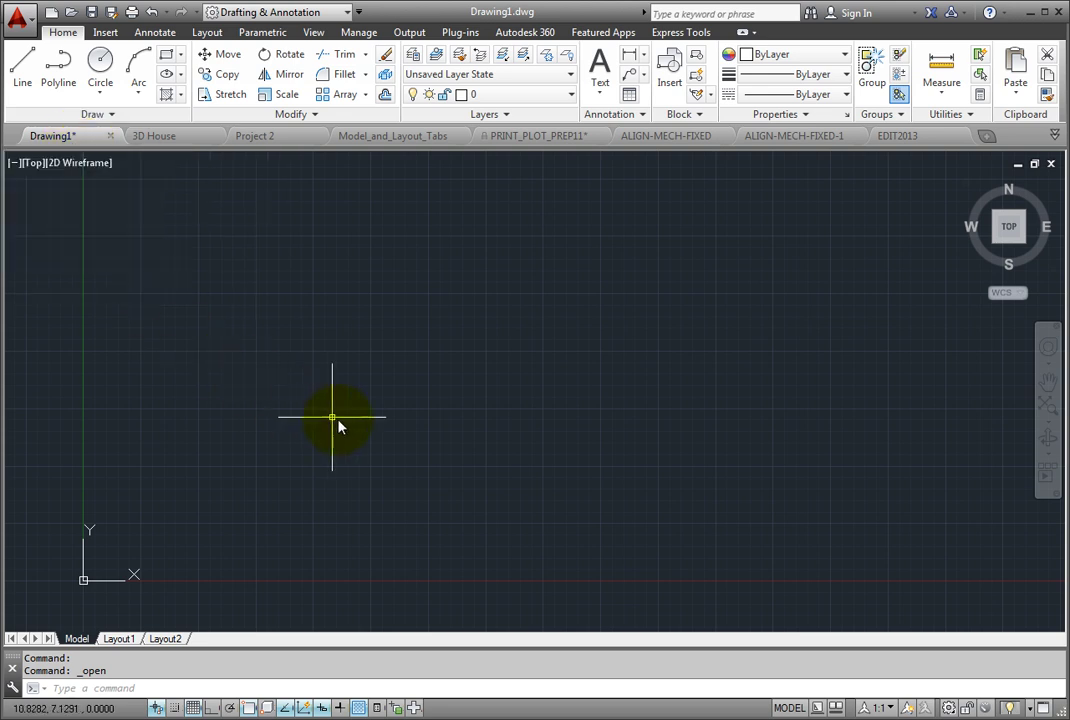
Switch to 3D House, then preview Model_and_Layout_Tabs' Model, Floor Plan and Furniture Plan layouts
click(202, 139)
shift+middle_drag(886, 482, 836, 489)
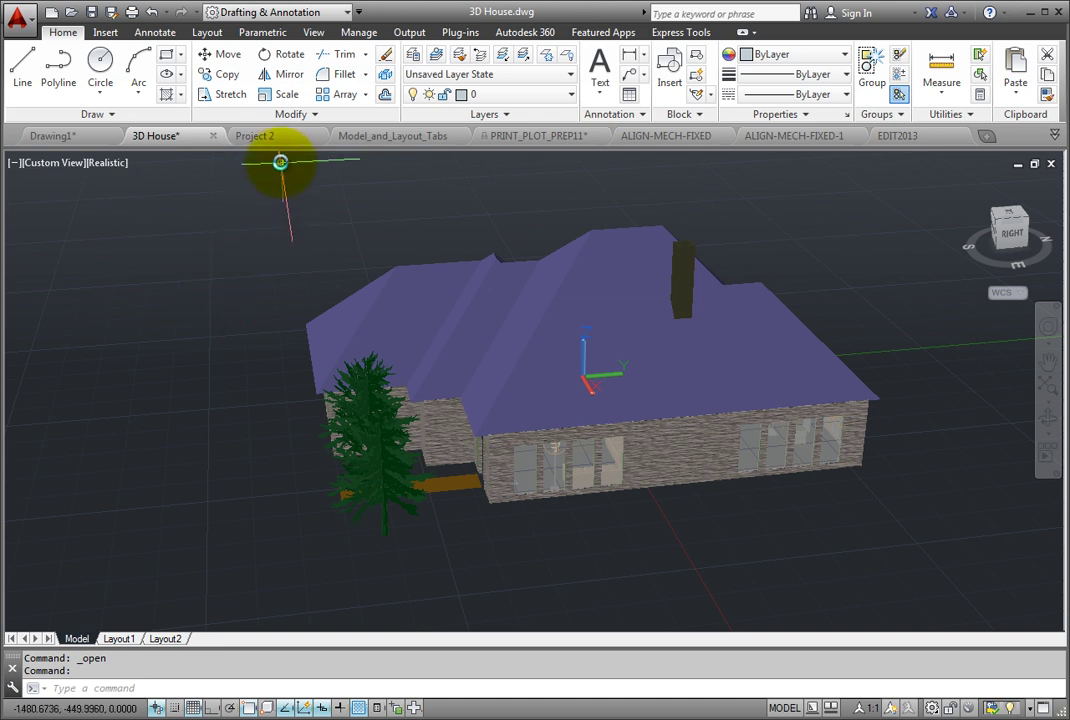
mouse_move(281, 145)
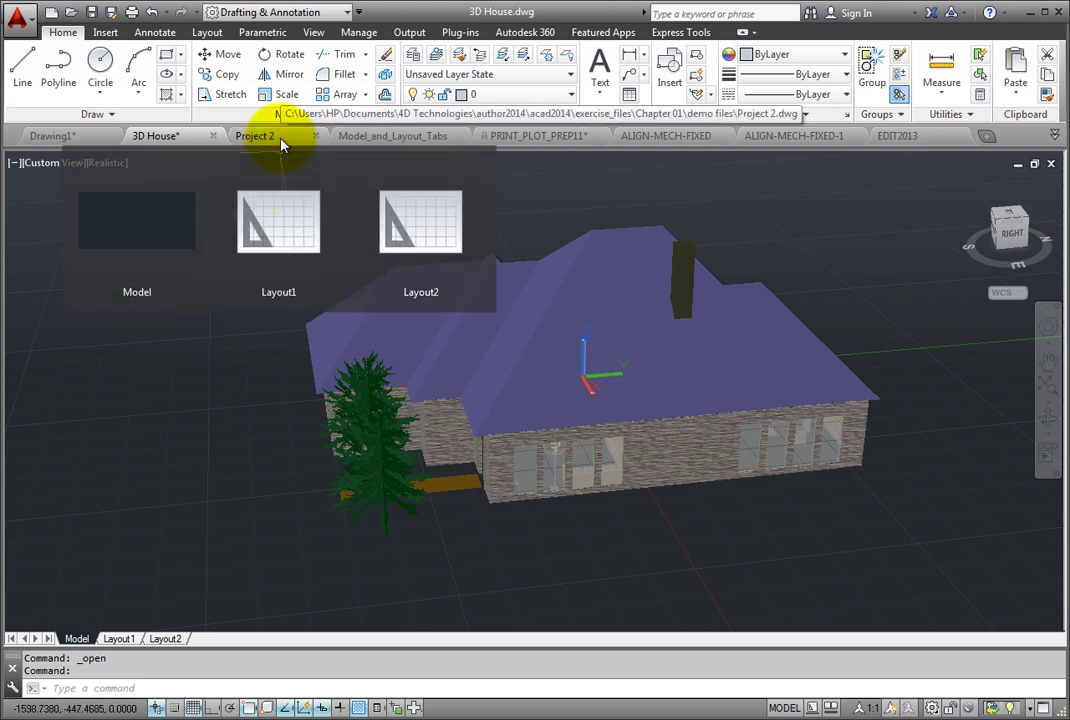
mouse_move(390, 145)
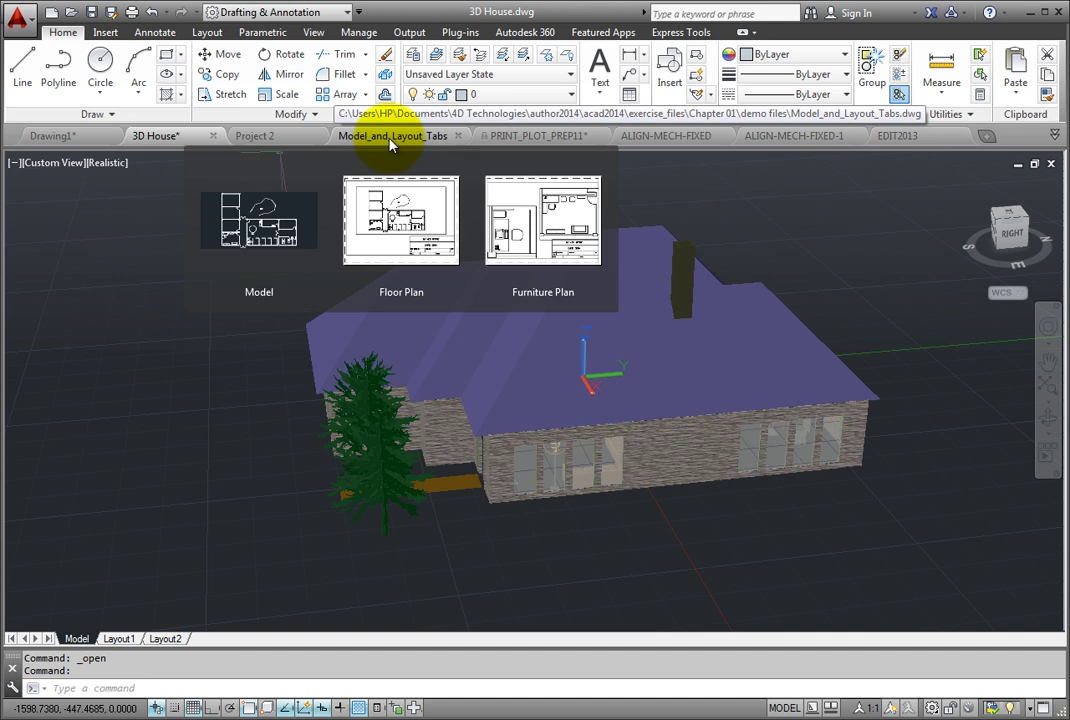
click(270, 230)
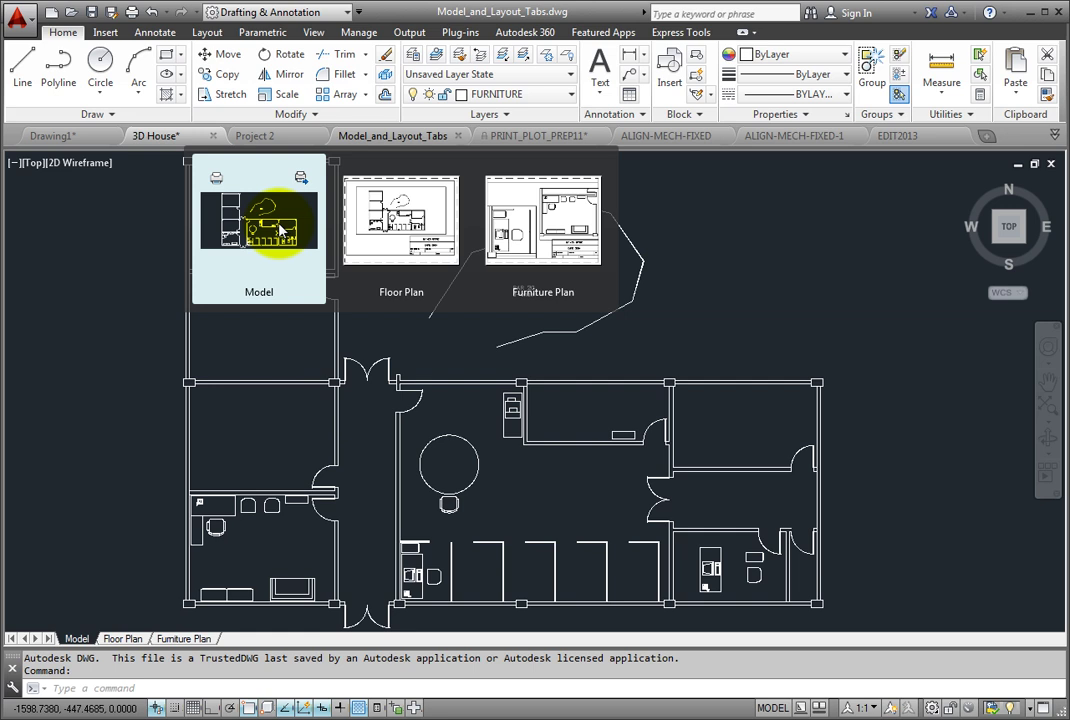
click(381, 232)
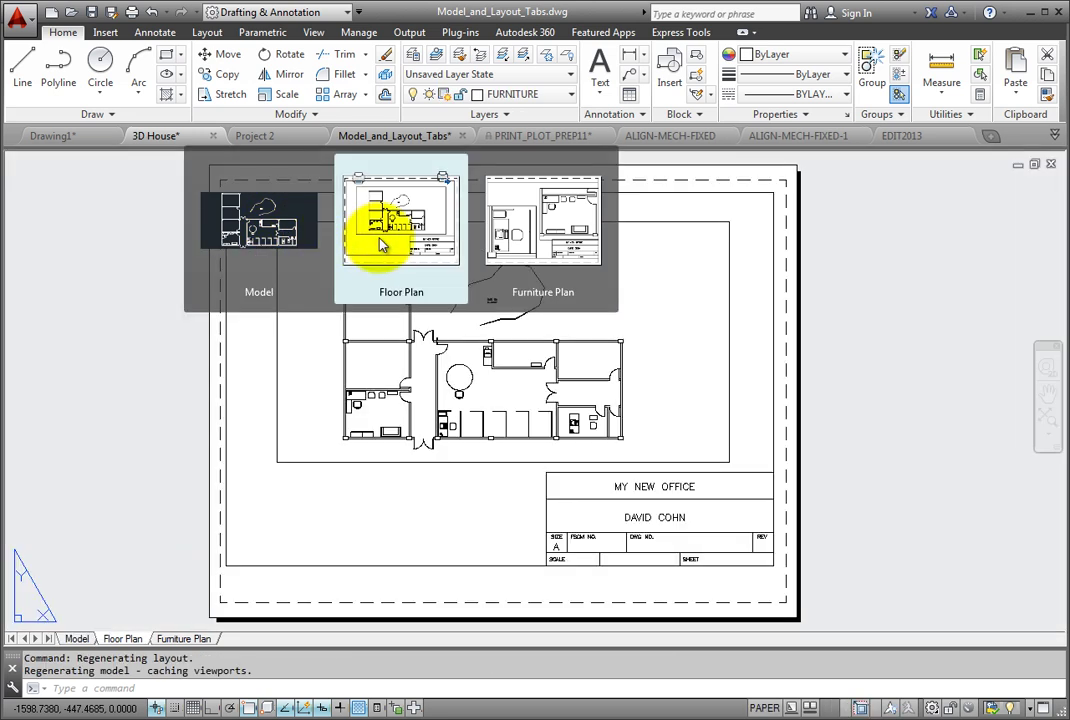
click(525, 253)
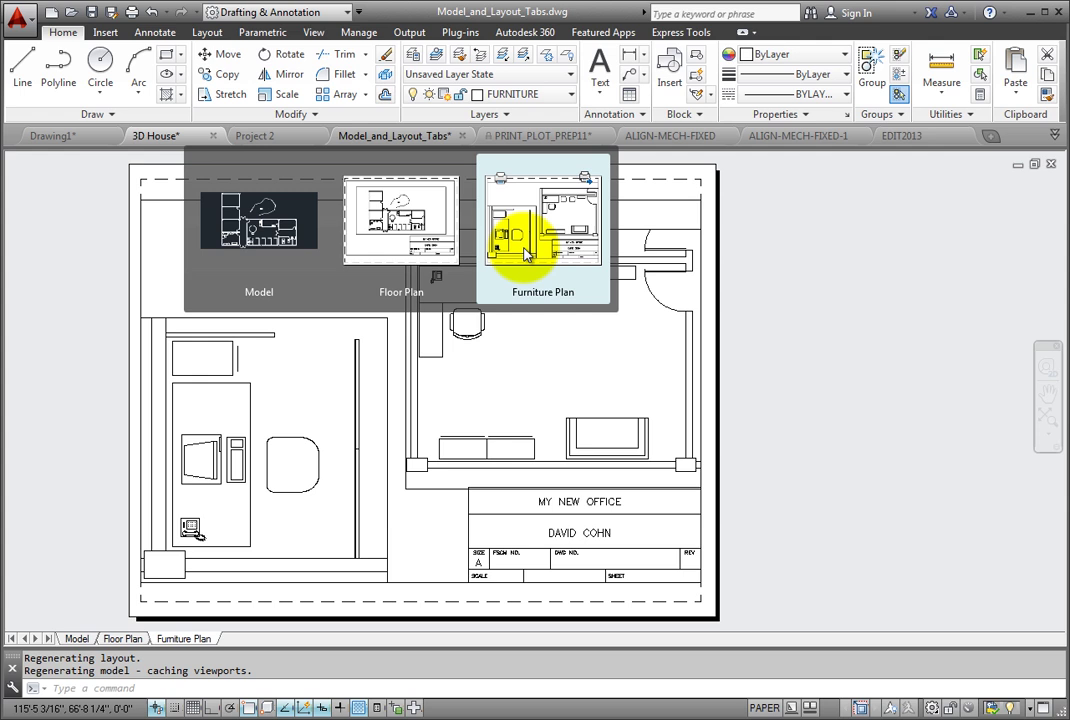
click(432, 240)
click(250, 235)
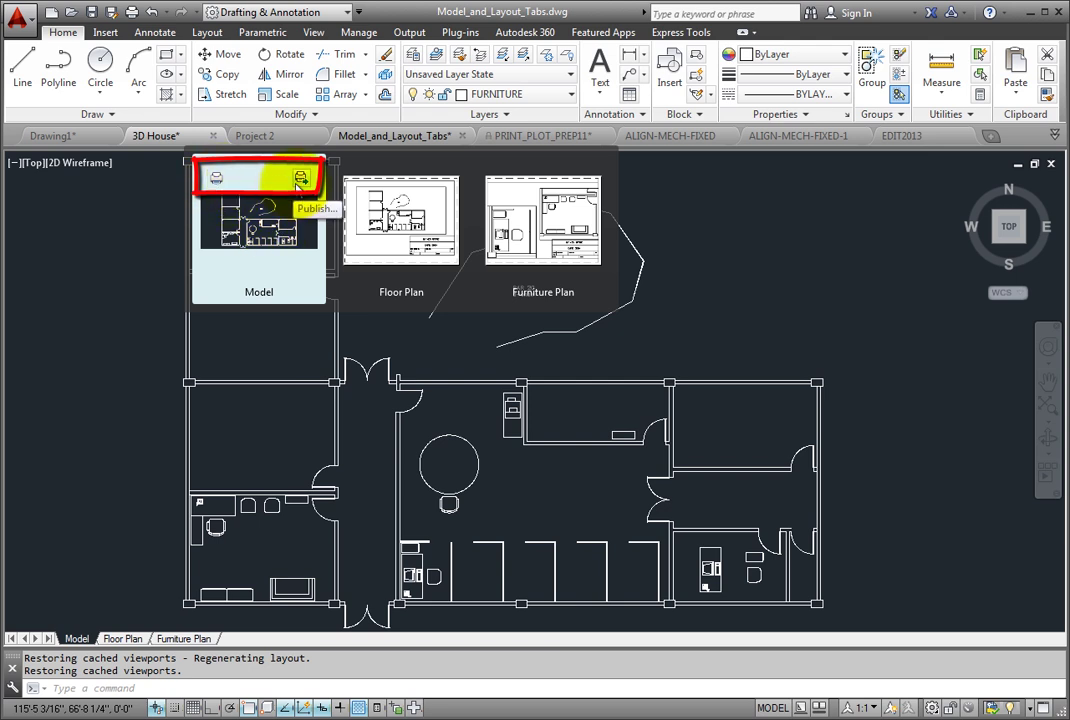
Return to 3D House with Ctrl+Tab, then open Model_and_Layout_Tabs on its Floor Plan layout
key(ctrl+Tab)
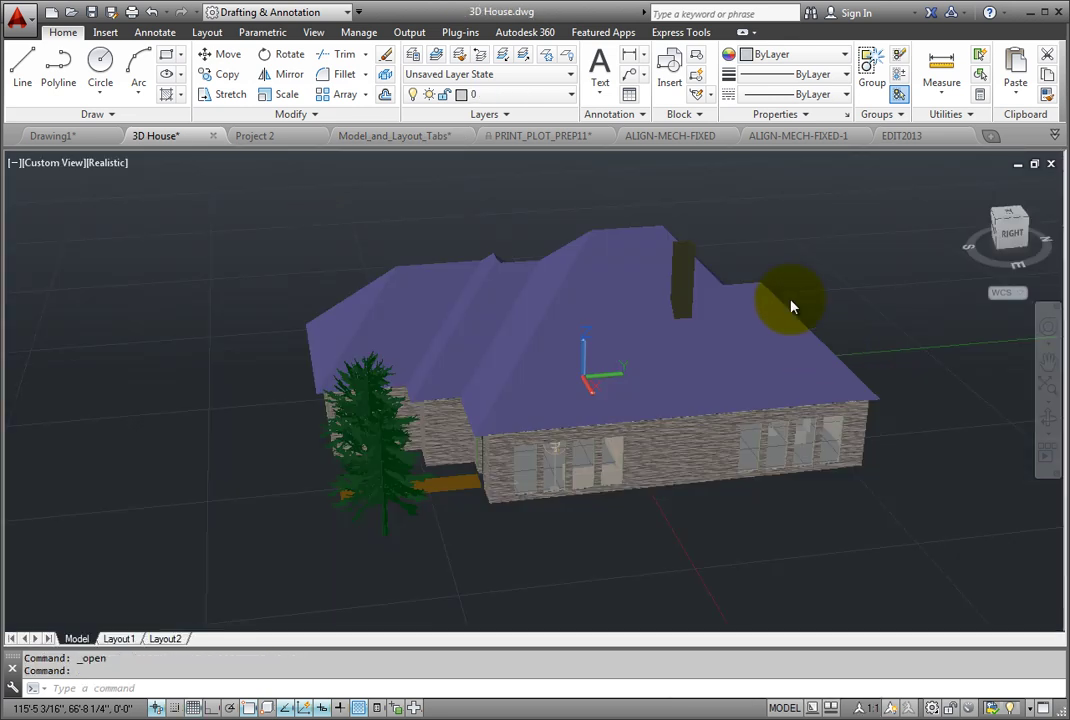
mouse_move(432, 146)
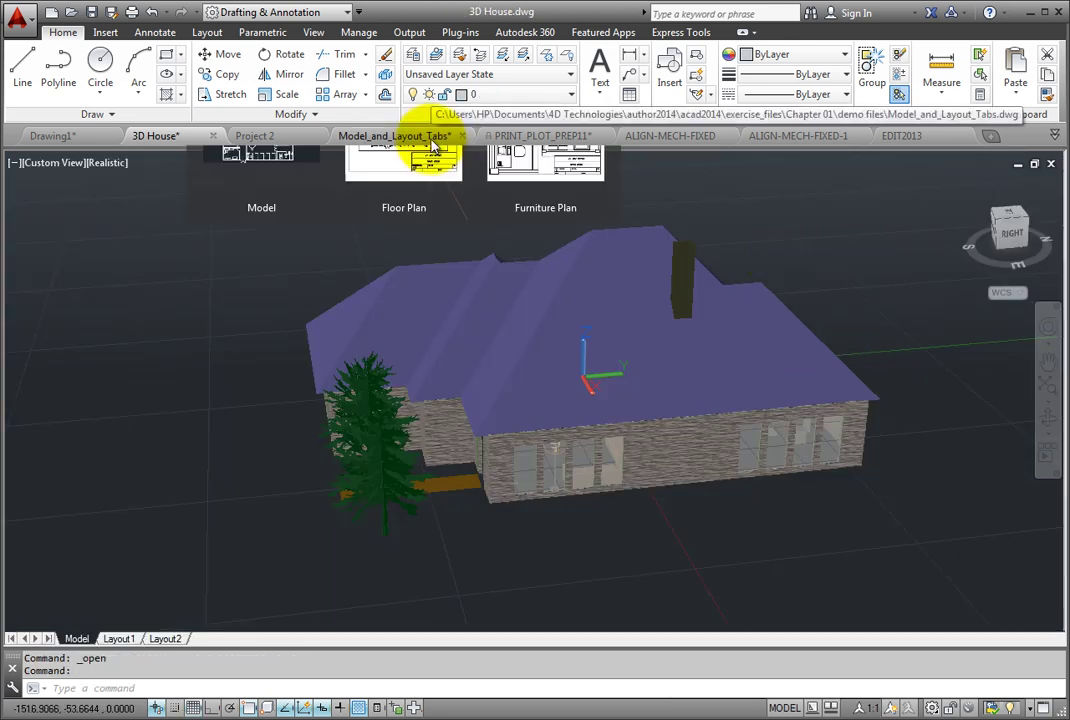
click(410, 212)
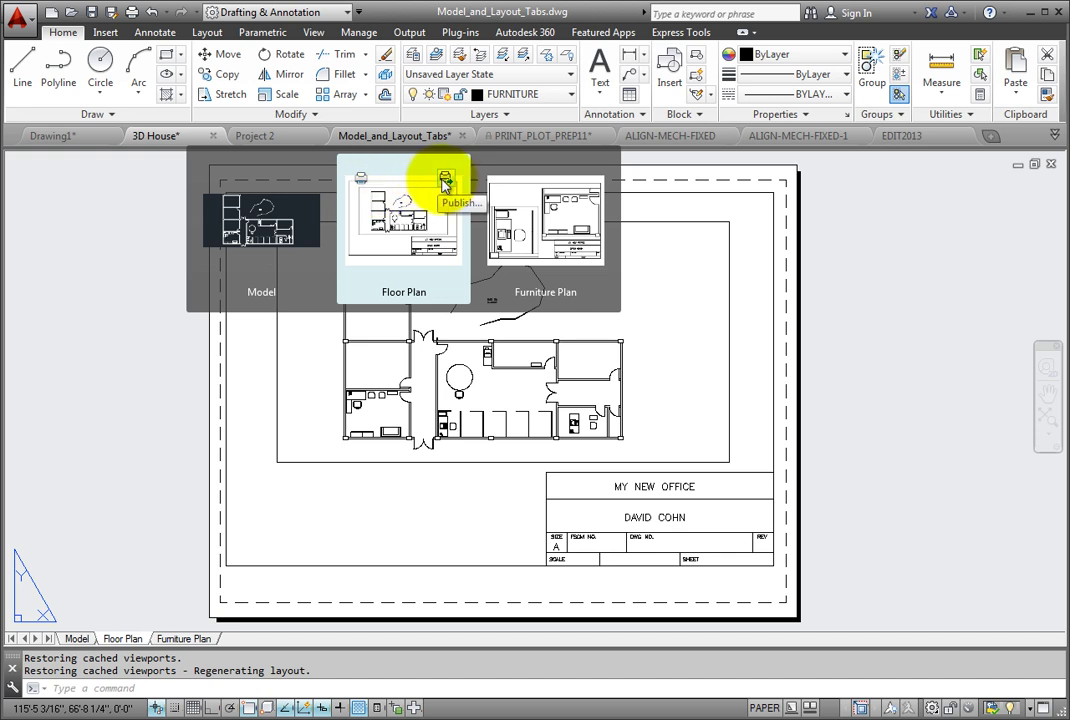
right_click(395, 143)
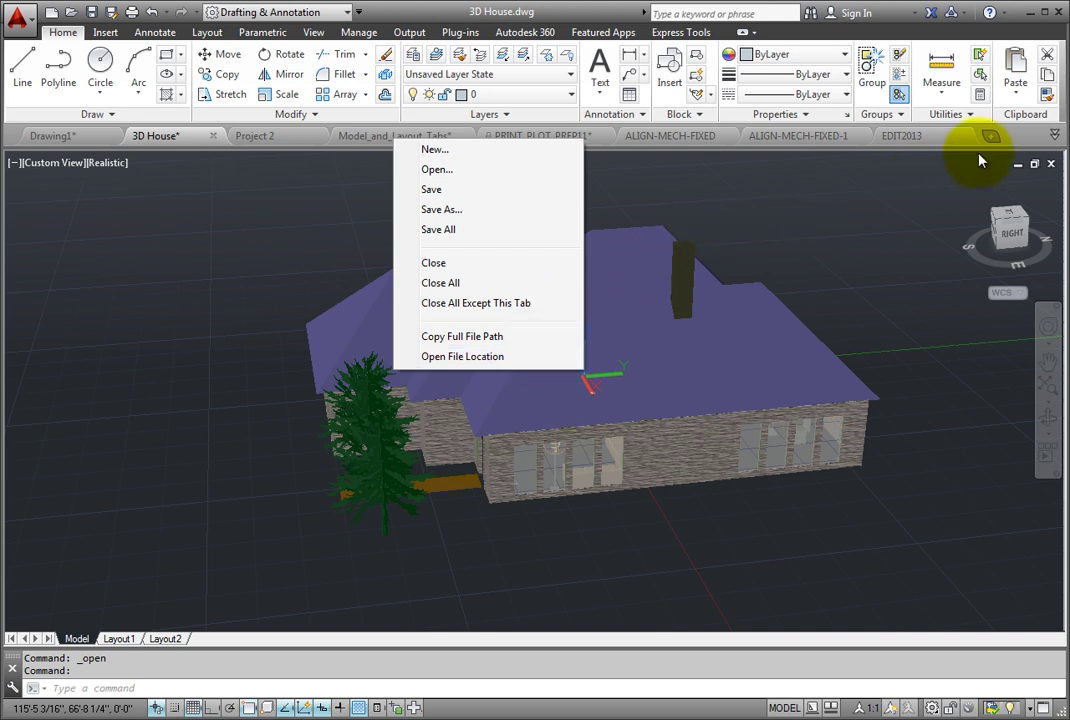
right_click(1020, 138)
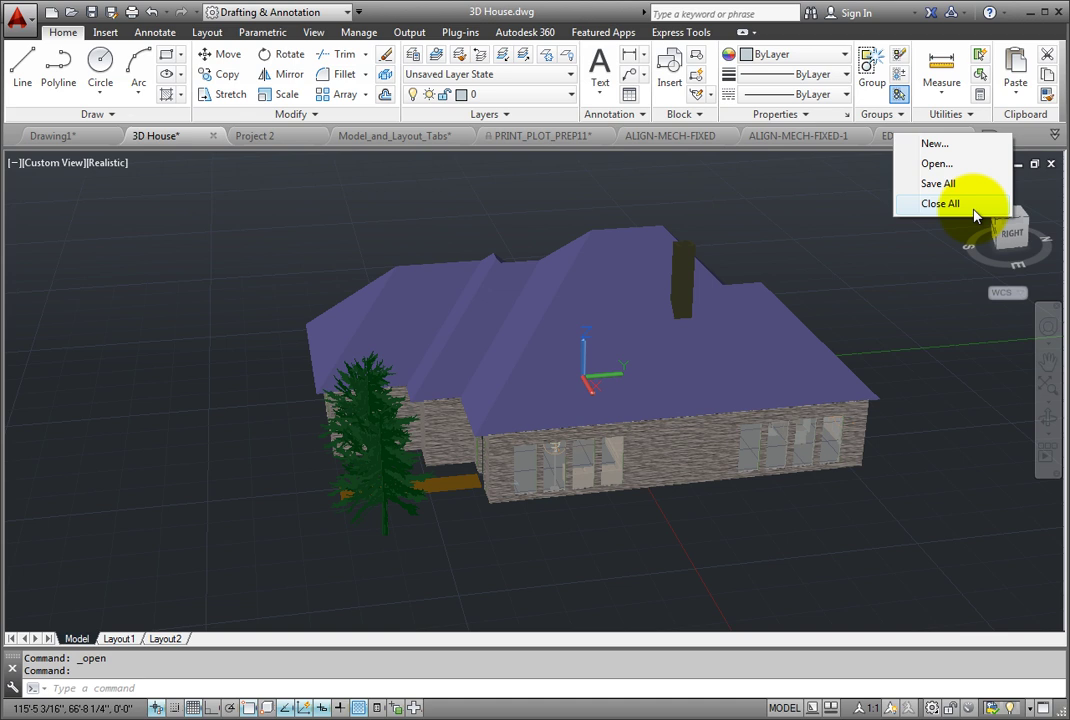
Display ALIGN-MECH-FIXED, then start a new drawing tab but cancel the template selection
click(683, 138)
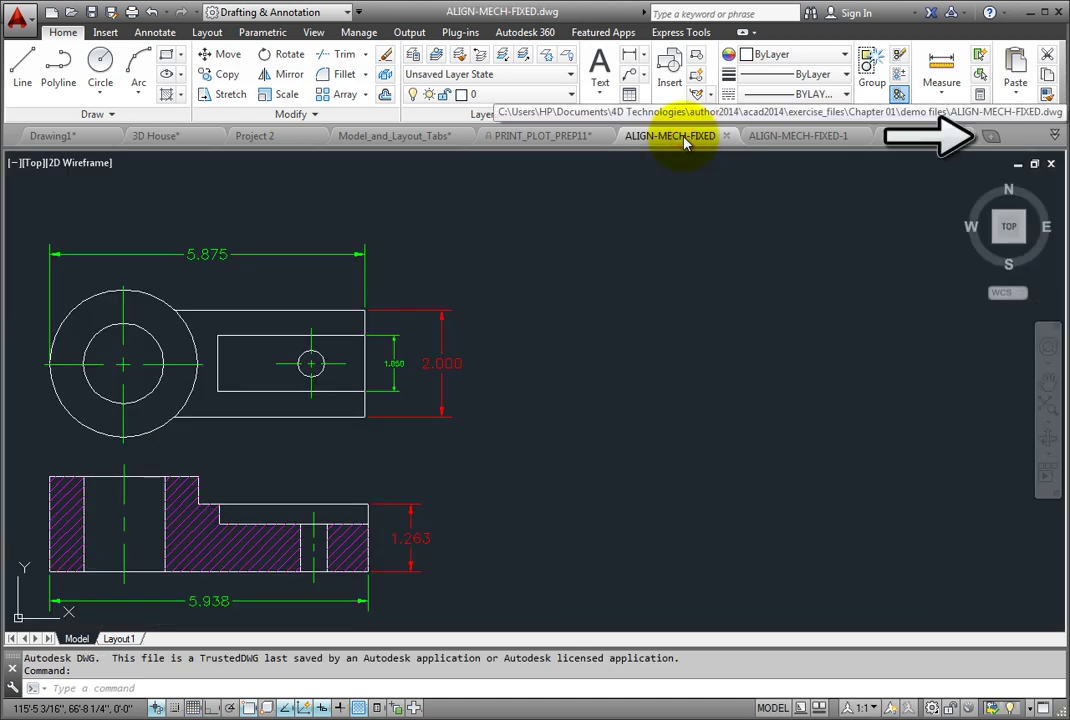
click(990, 138)
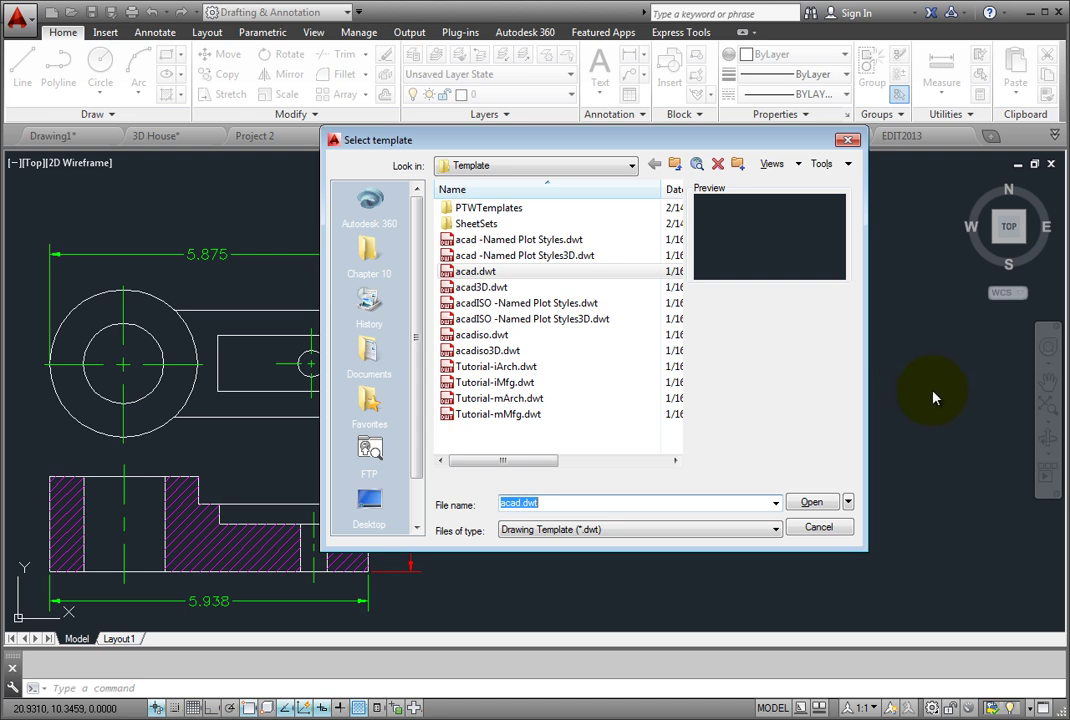
click(837, 532)
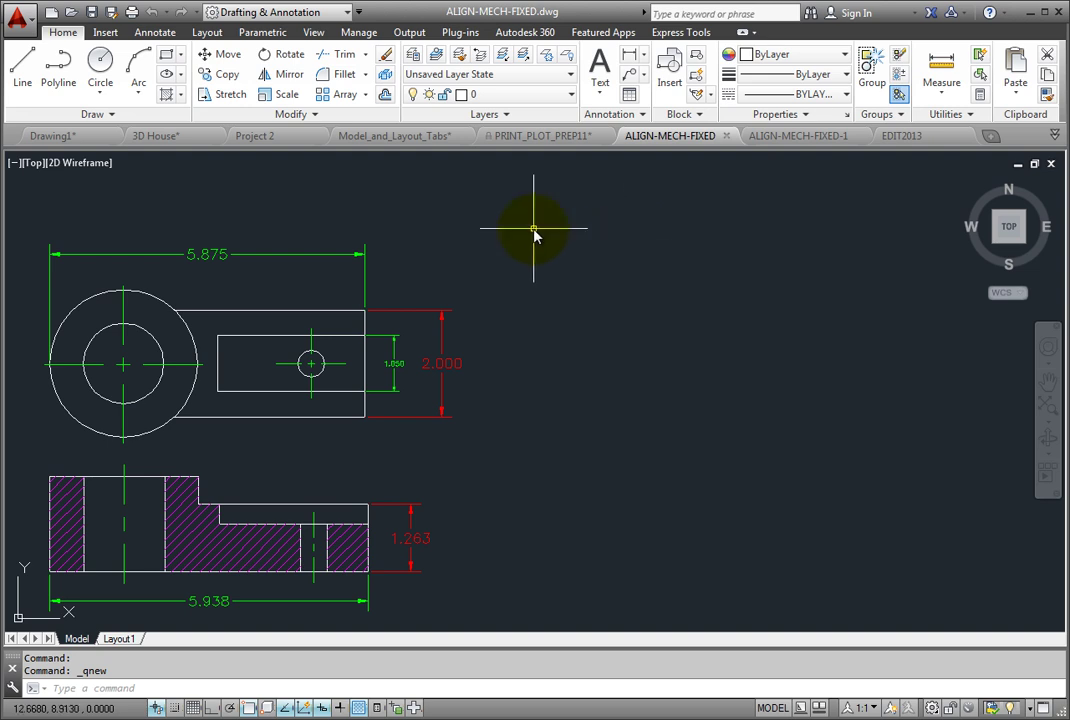
Turn File Tabs off and back on from the View ribbon tab
click(313, 34)
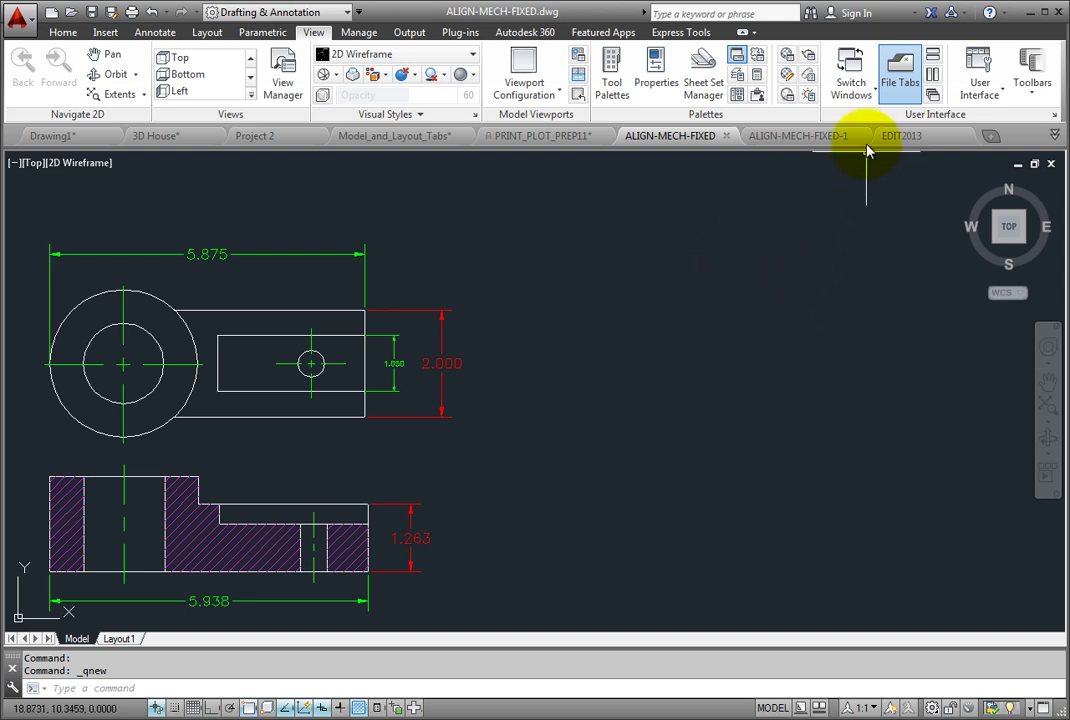
click(901, 88)
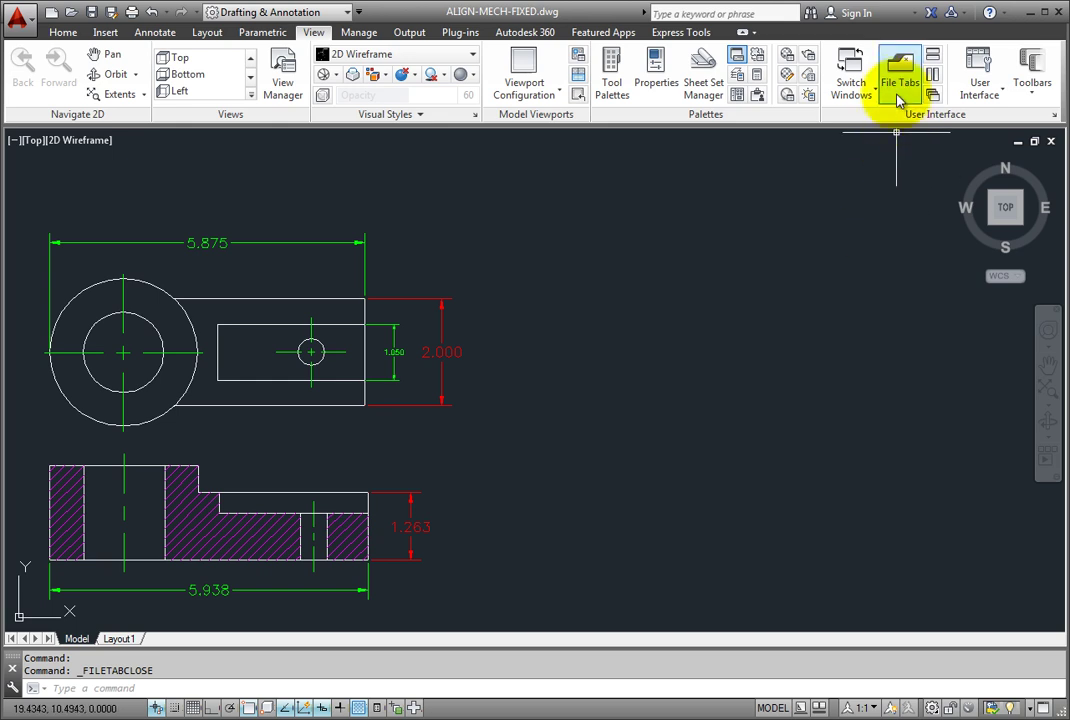
click(899, 90)
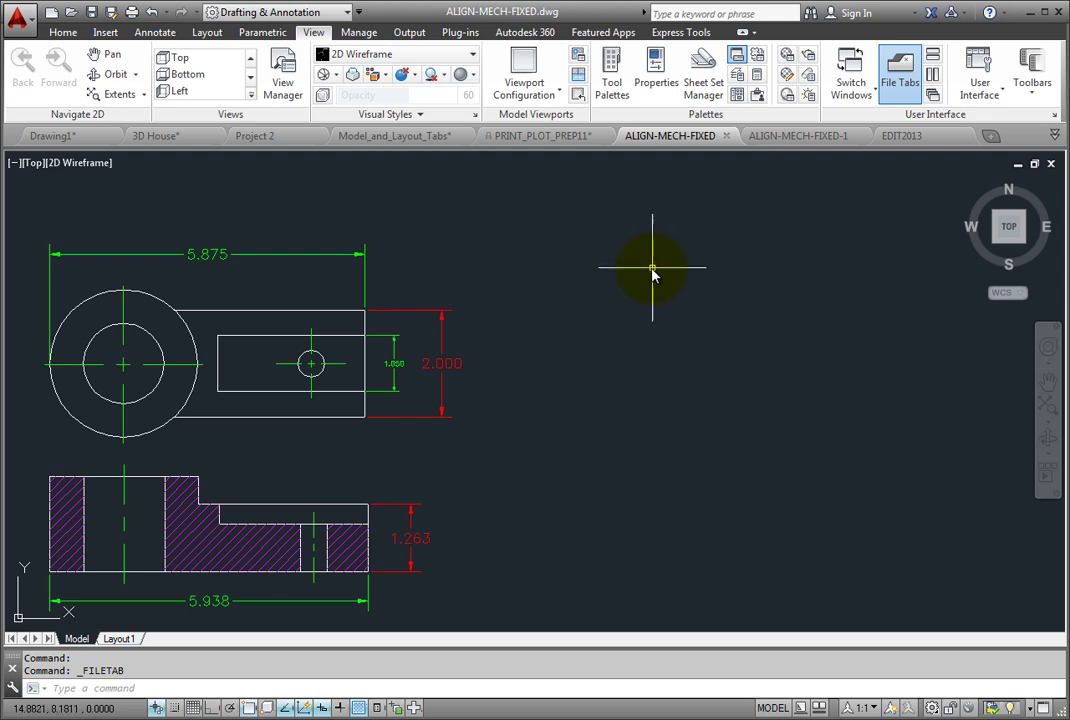
Bring up the drawing-area shortcut menu again after briefly checking the application menu
right_click(500, 250)
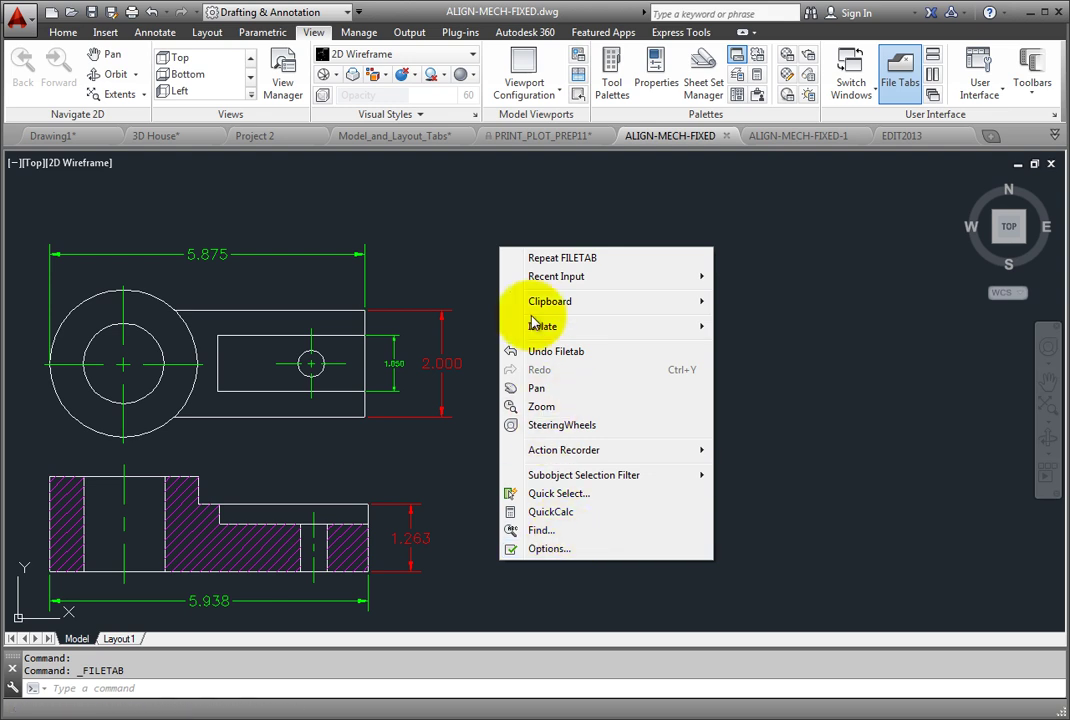
click(498, 243)
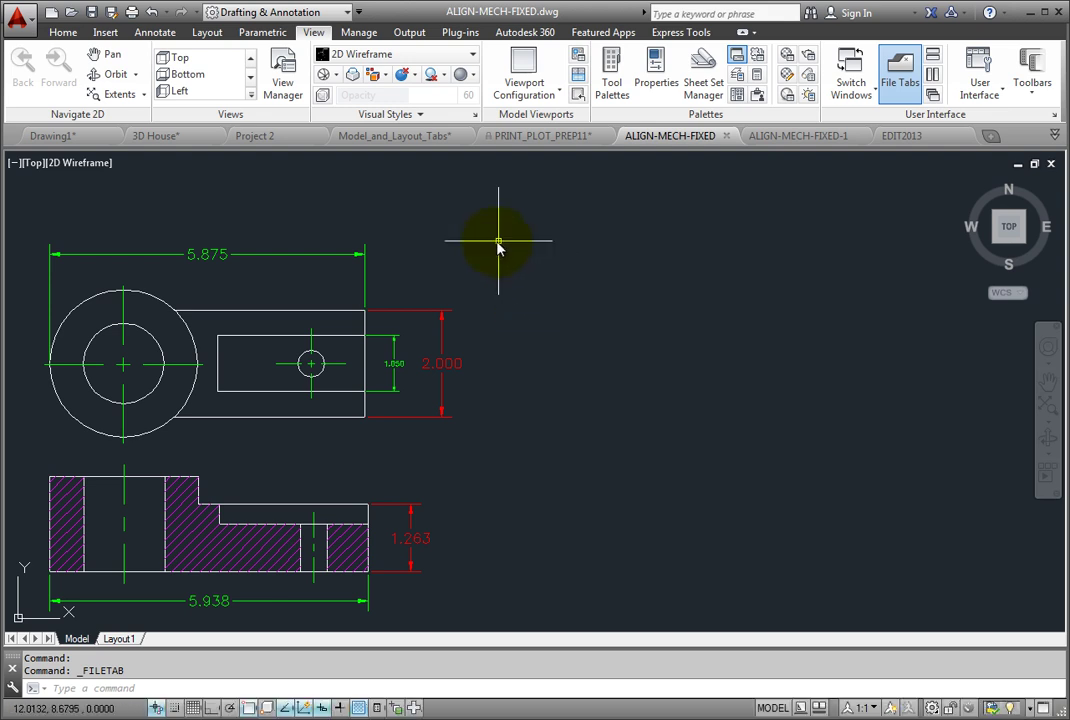
click(30, 20)
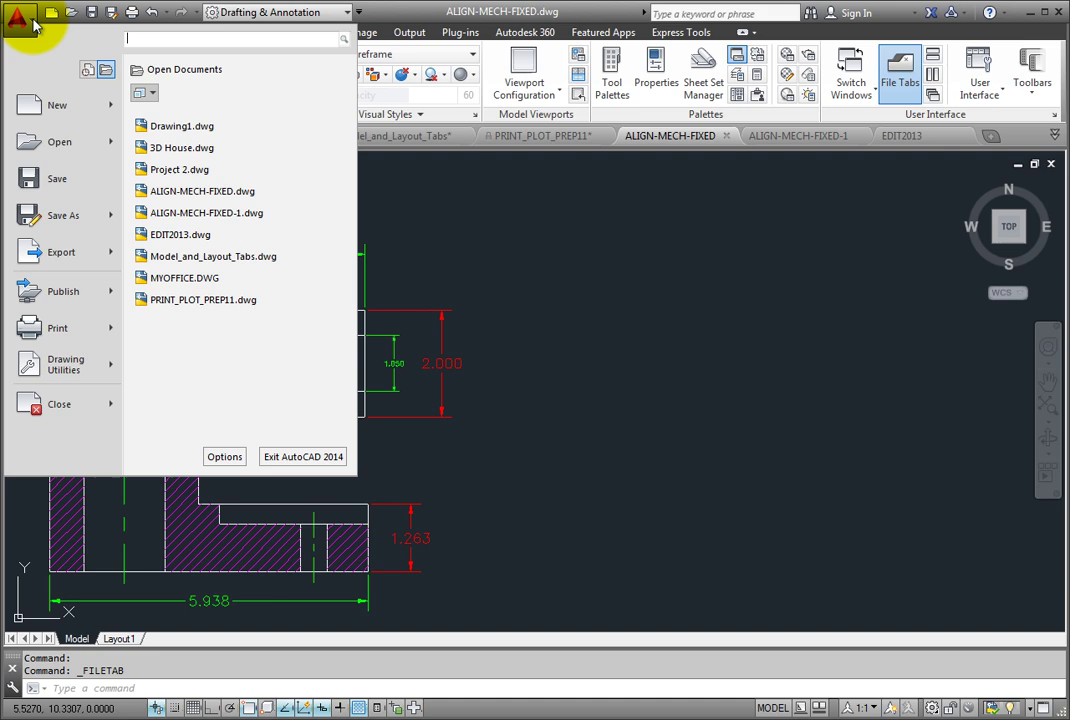
click(33, 22)
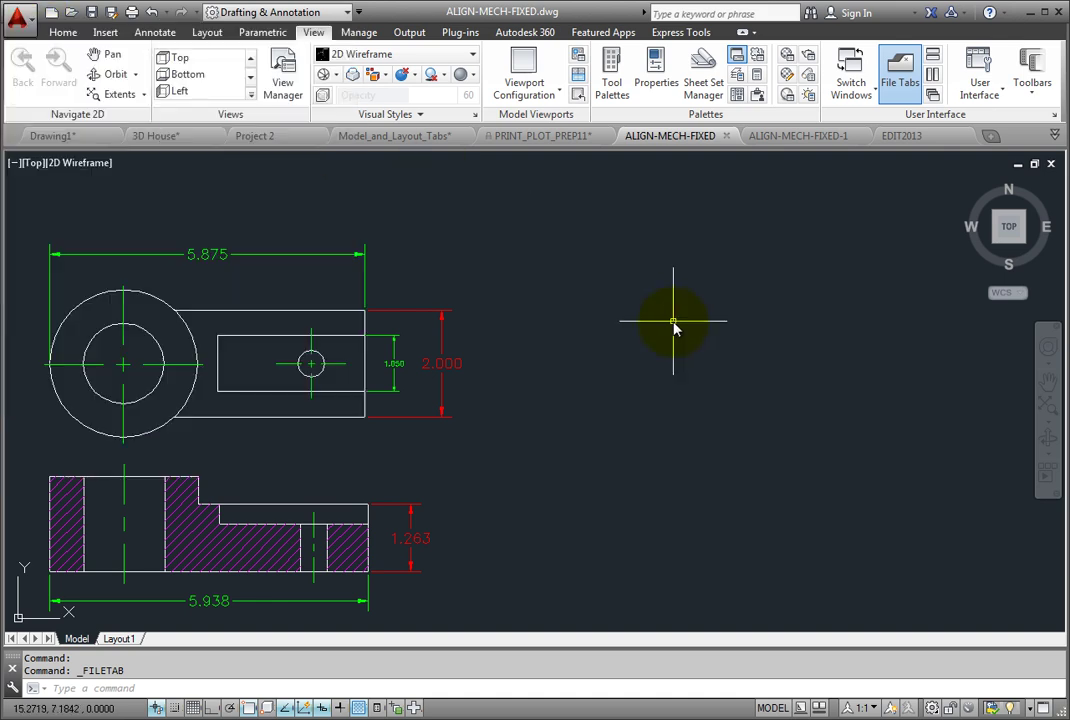
right_click(583, 280)
Open Options from the shortcut menu and clear Display File Tabs on the Display tab
click(650, 578)
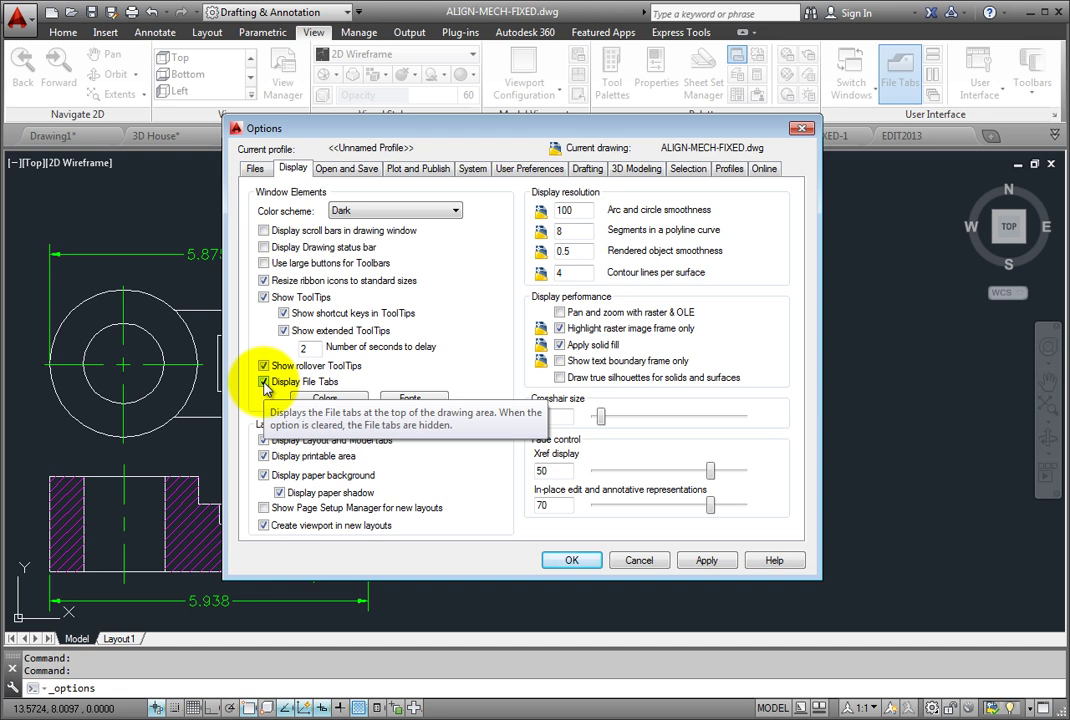
click(264, 382)
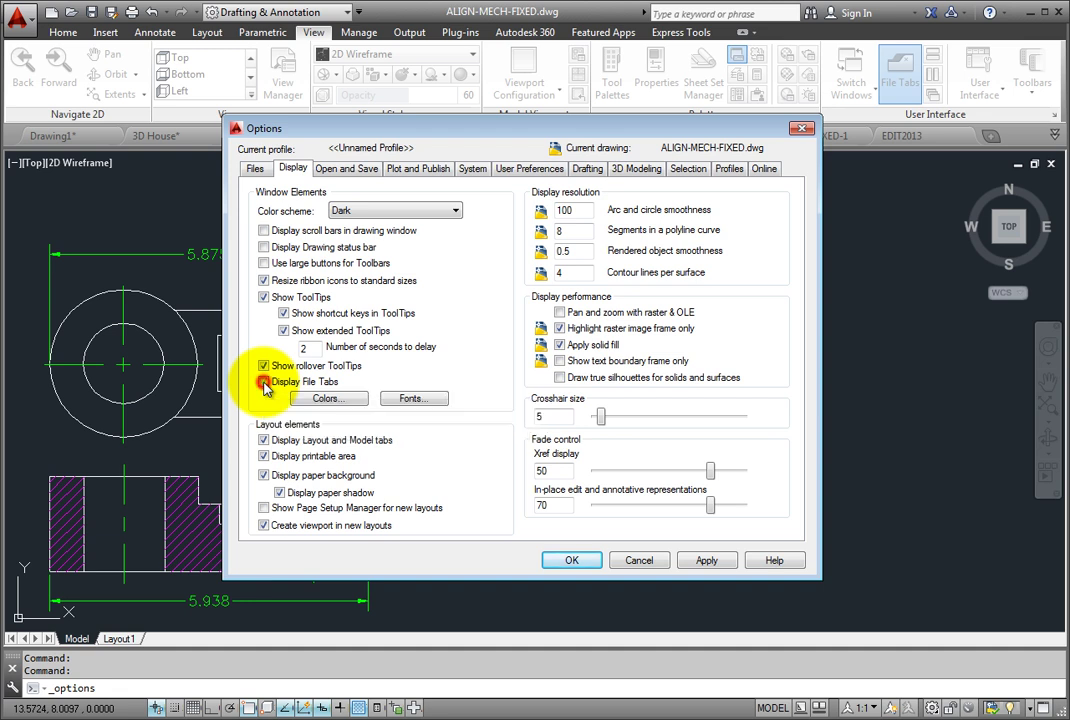
Apply the Options change with OK so the file tabs bar disappears
click(563, 562)
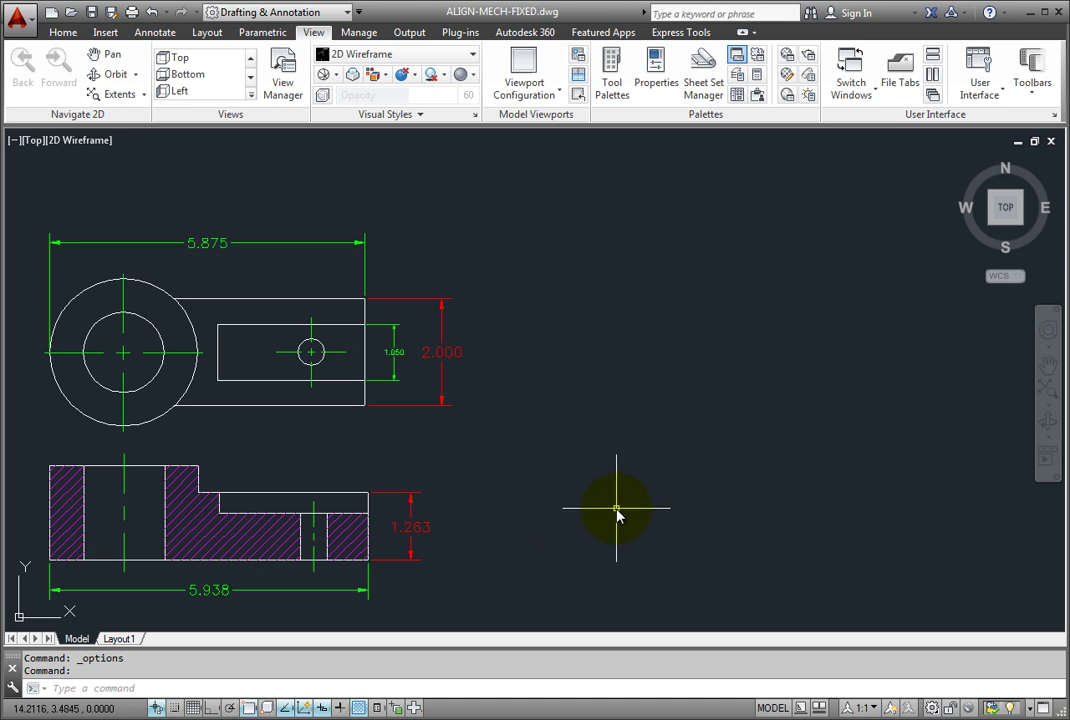